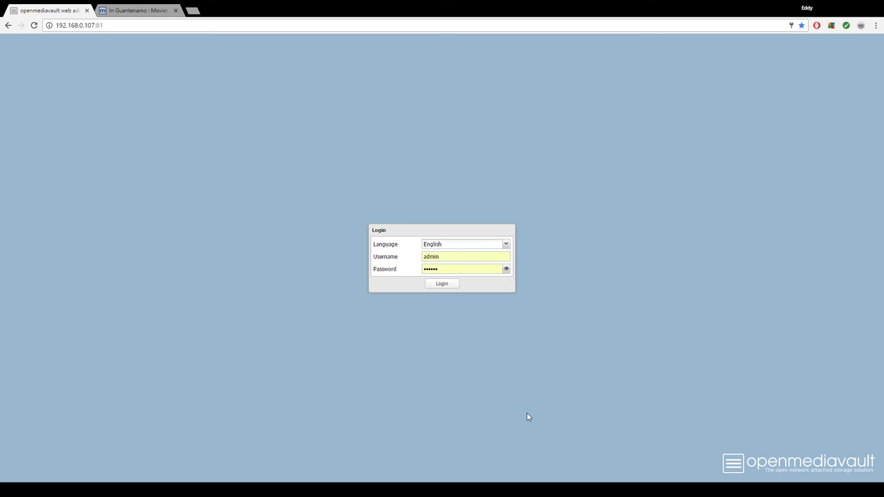
# - Log in to the admin interface with the prefilled credentials and find the OMV-Extras plugin by searching the plugins for "omvextras"
pyautogui.click(453, 284)
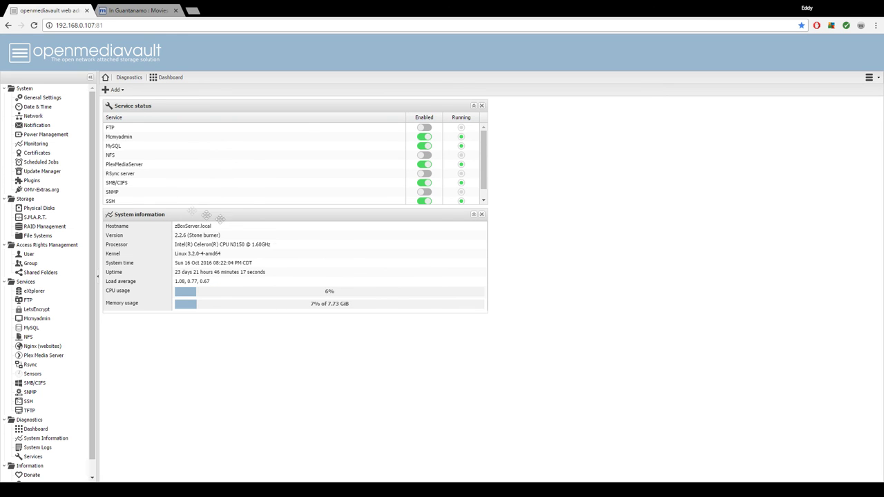
pyautogui.click(47, 182)
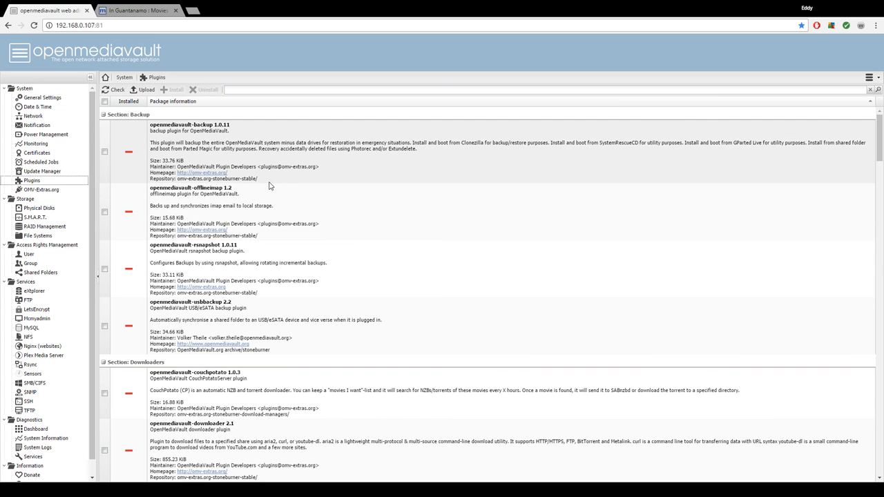
pyautogui.click(233, 92)
pyautogui.write('o')
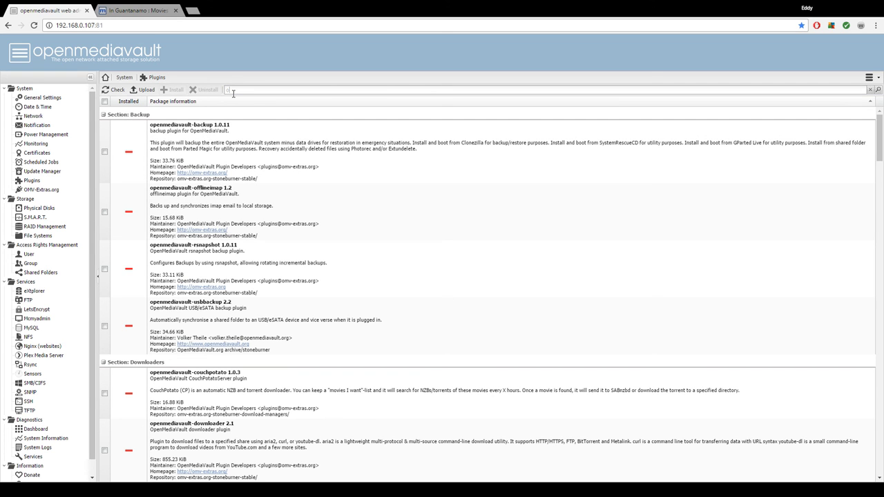
pyautogui.write('mvextras')
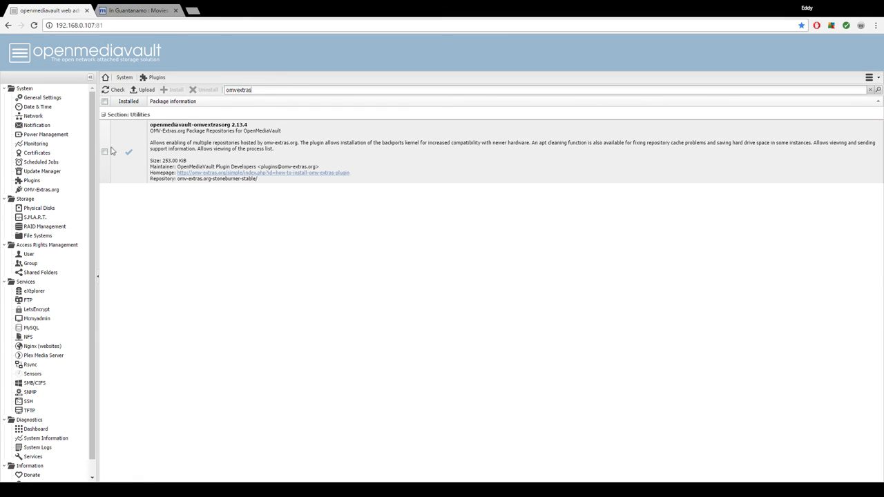
pyautogui.click(105, 152)
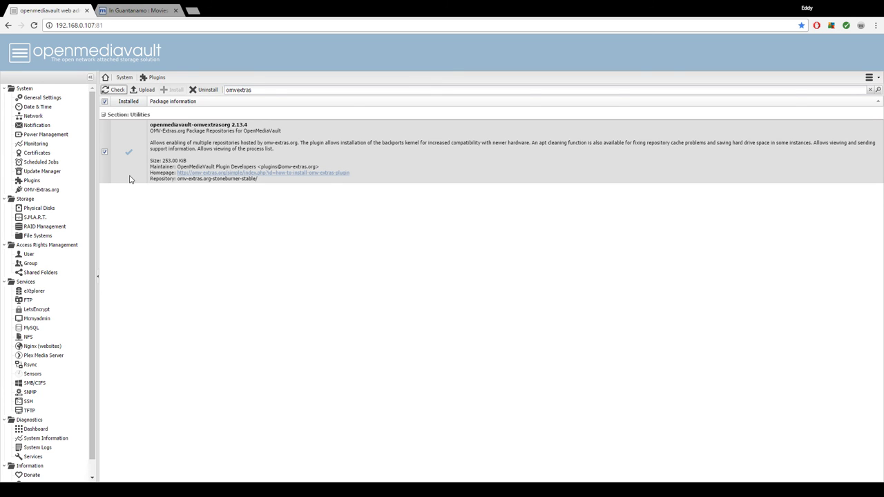
# - Save the OMV-Extras.org repository settings and apply the configuration changes
pyautogui.click(44, 190)
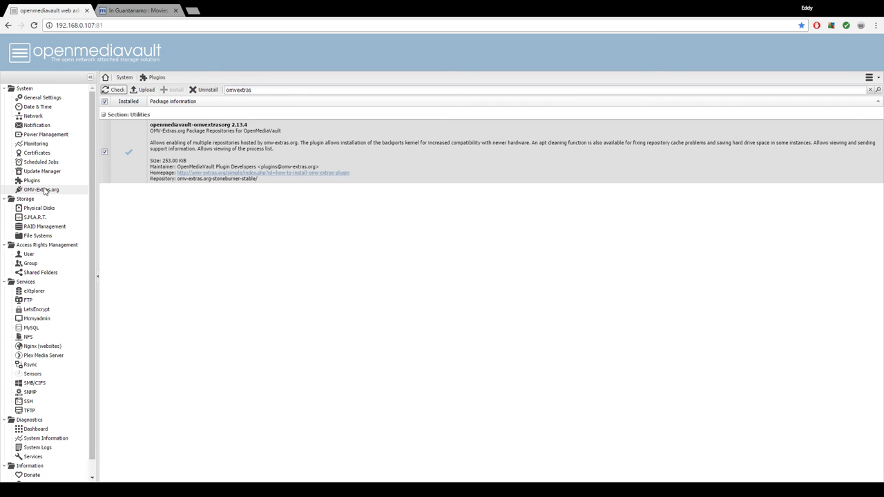
pyautogui.click(44, 190)
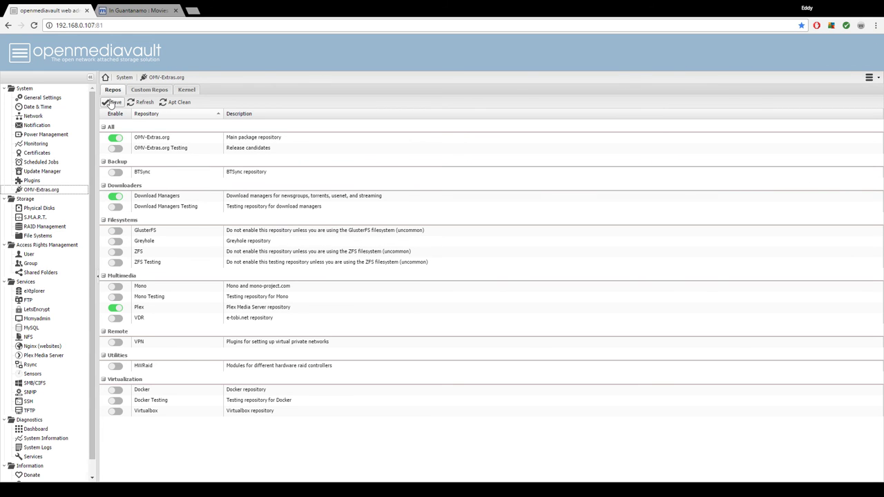
pyautogui.click(111, 102)
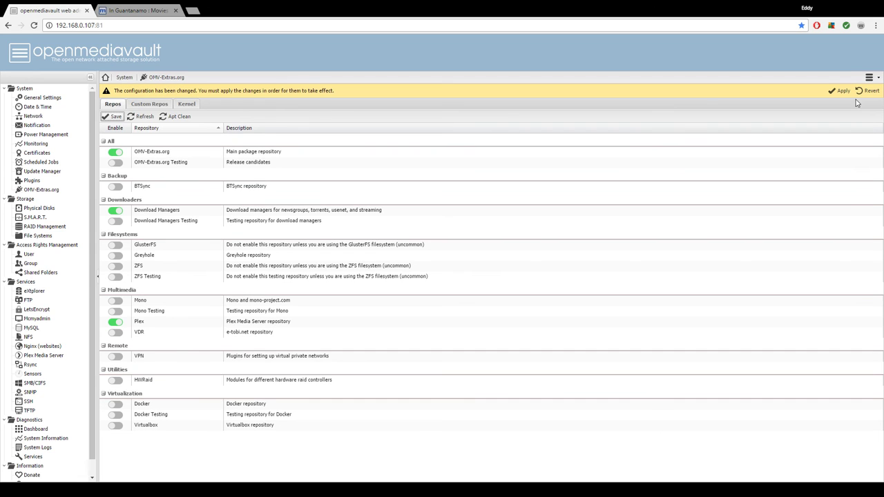
pyautogui.click(841, 91)
pyautogui.click(426, 277)
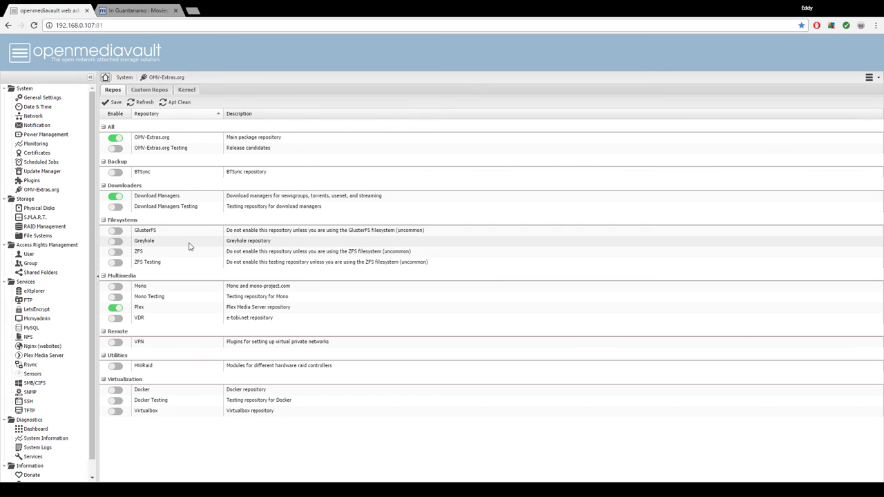
# - Search the plugins for "transmission" and install the openmediavault-transmissionbt 1.4 plugin
pyautogui.click(33, 180)
pyautogui.click(321, 91)
pyautogui.write('t')
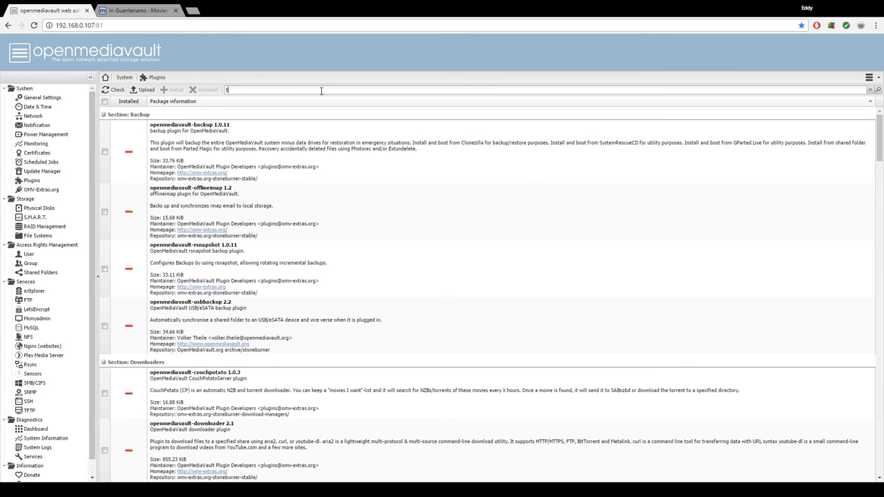
pyautogui.write('ransmission')
pyautogui.press('Return')
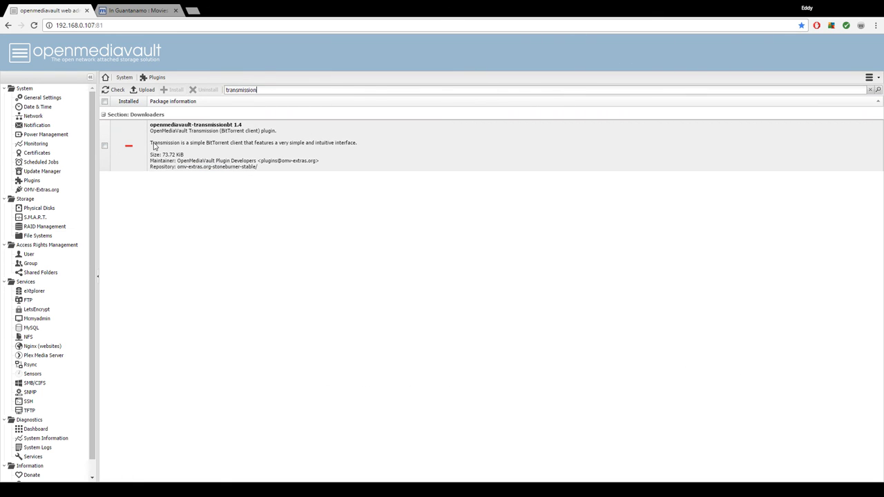
pyautogui.click(156, 147)
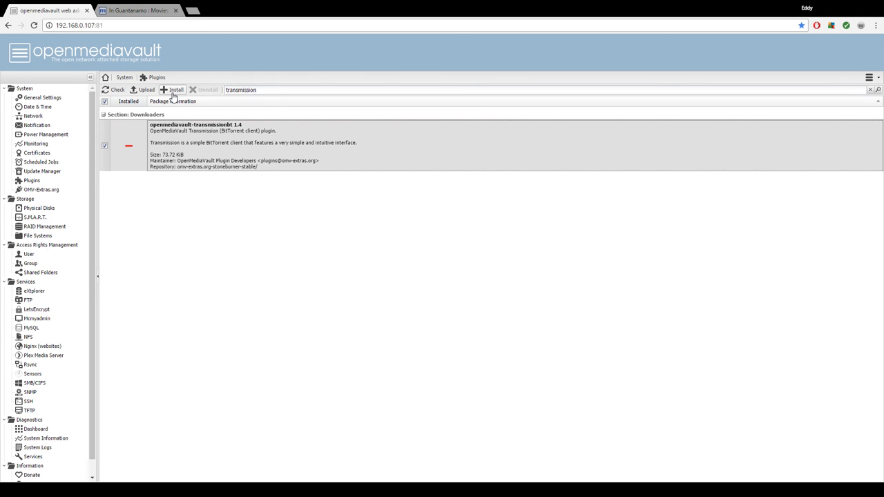
pyautogui.click(172, 91)
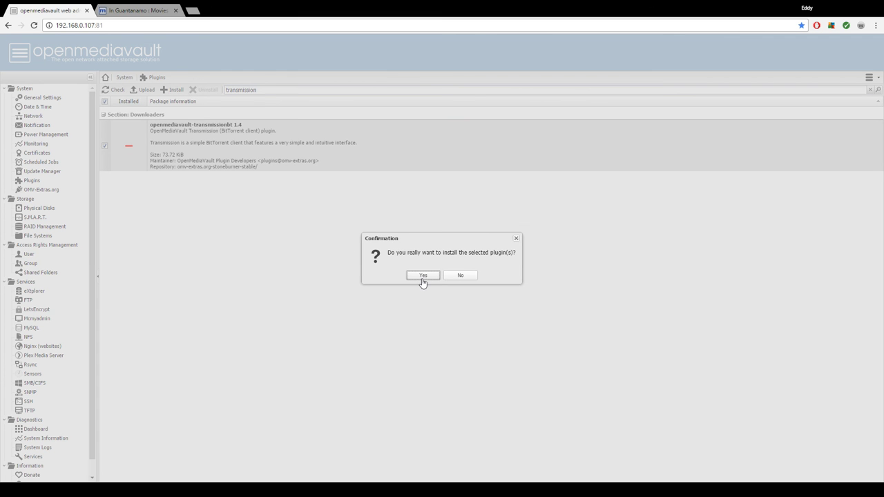
pyautogui.click(422, 277)
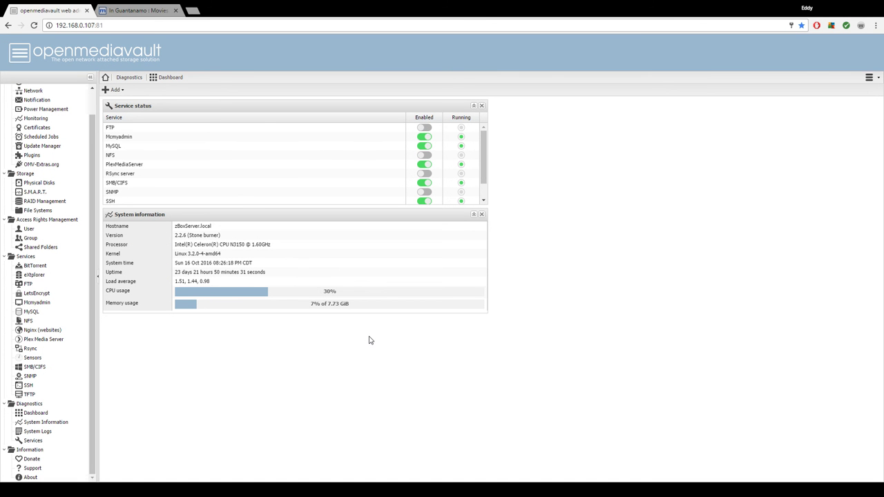
# - Add a shared folder named Example on the FileServer volume with the path Example/, keeping the default permissions
pyautogui.click(65, 251)
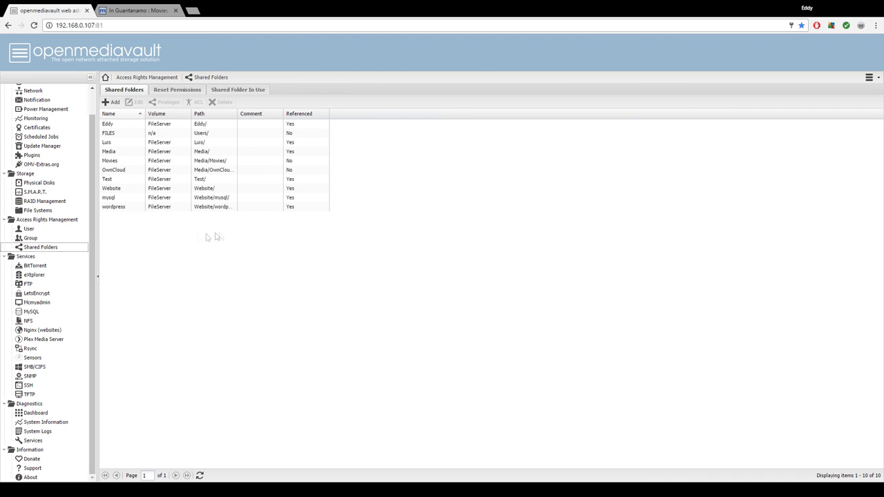
pyautogui.click(111, 101)
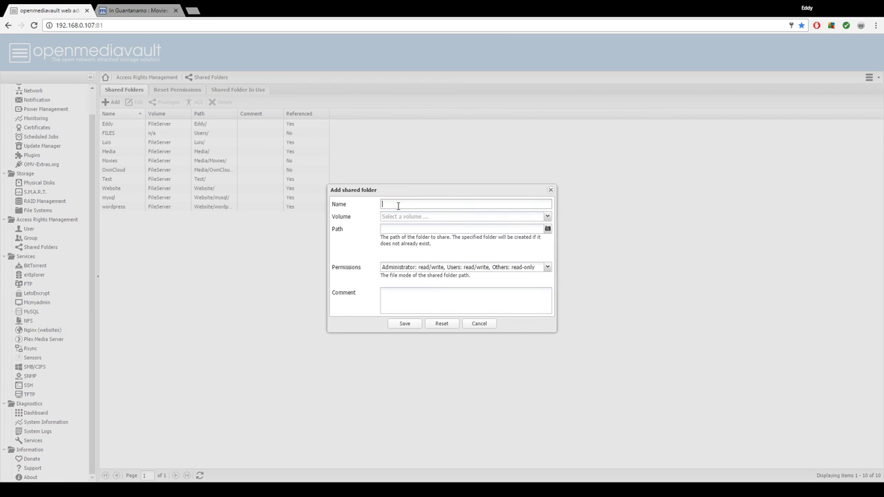
pyautogui.write('Example')
pyautogui.click(399, 219)
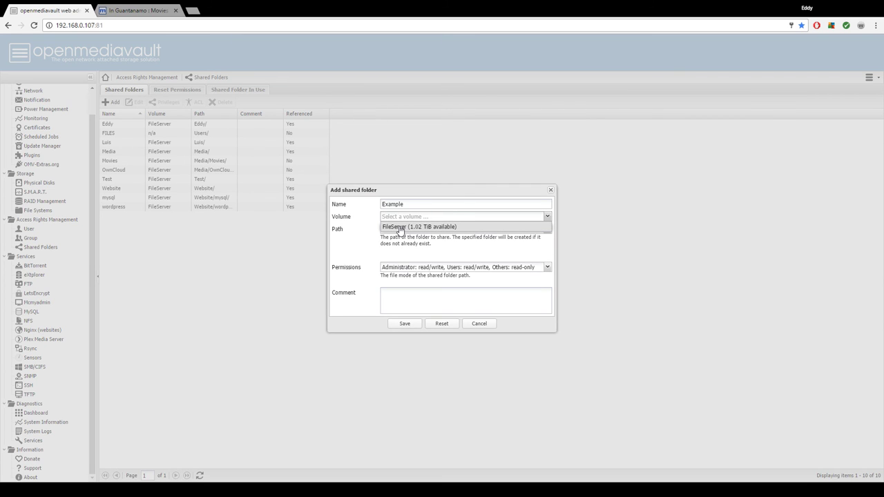
pyautogui.click(399, 228)
pyautogui.click(384, 229)
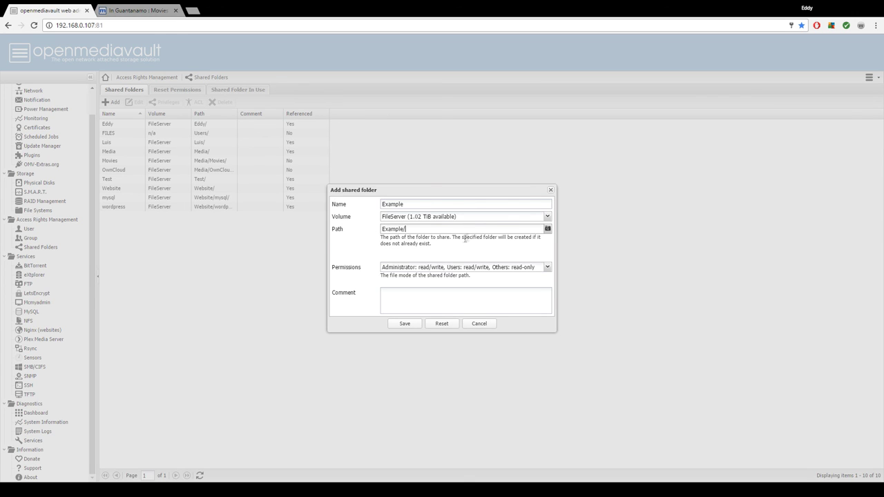
pyautogui.click(549, 233)
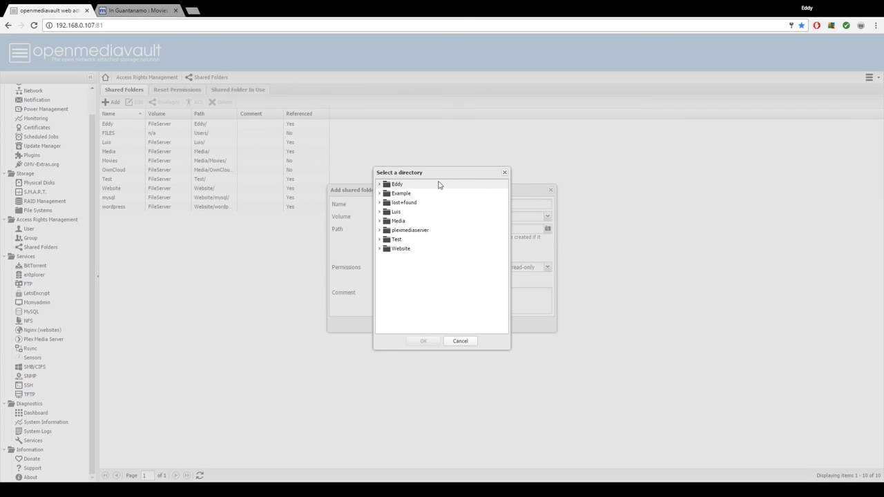
pyautogui.click(504, 172)
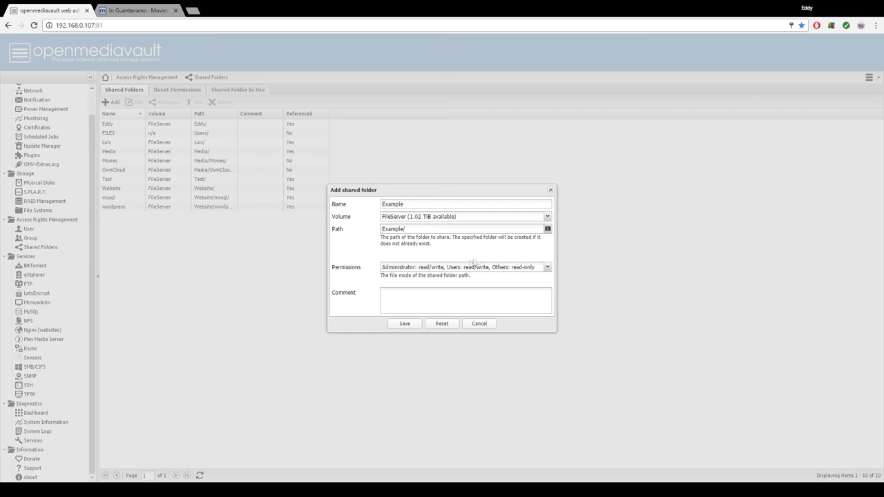
pyautogui.click(405, 327)
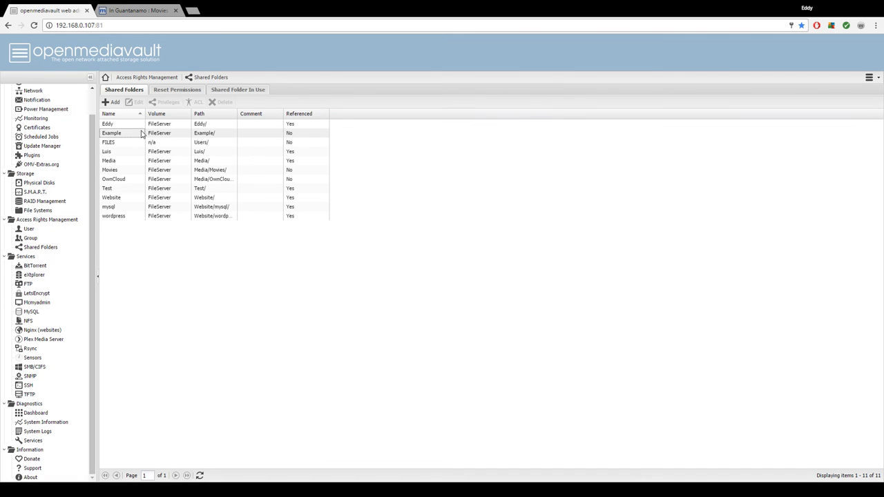
pyautogui.click(142, 134)
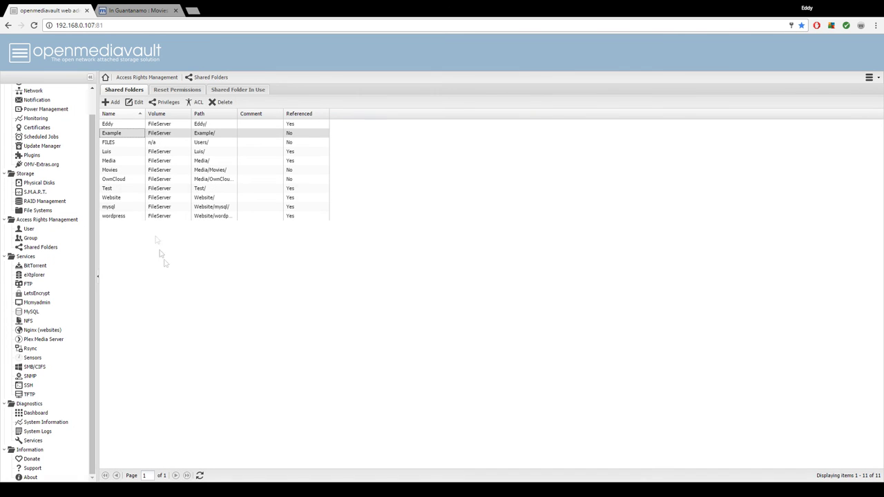
# - Add a shared folder named Downloads on the FileServer volume, with its path inside the Example folder: /Example/Downloads/
pyautogui.click(112, 102)
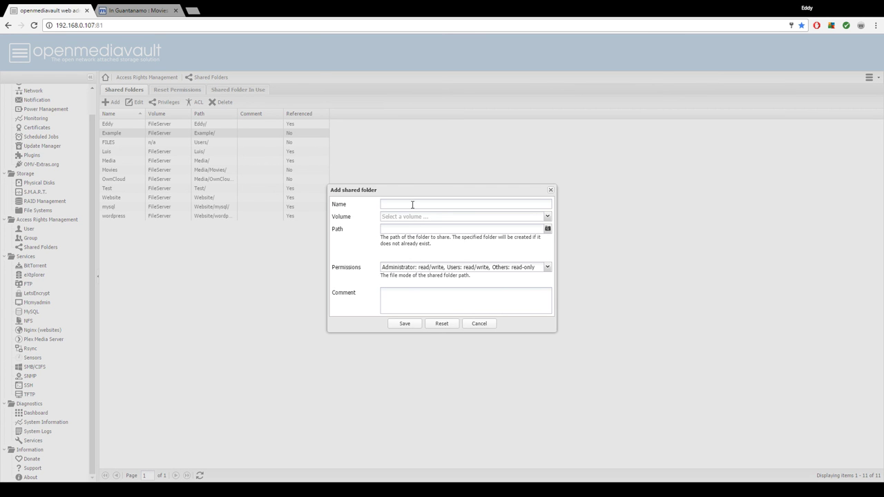
pyautogui.write('Downloads')
pyautogui.click(443, 216)
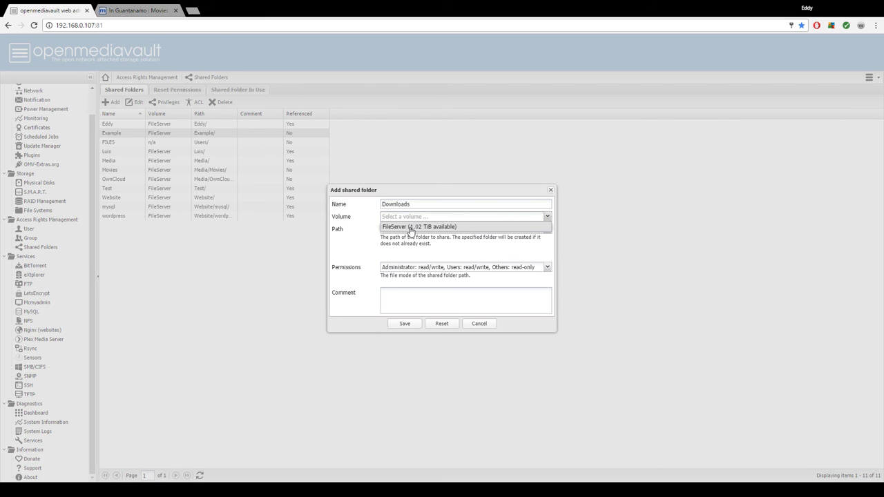
pyautogui.click(411, 227)
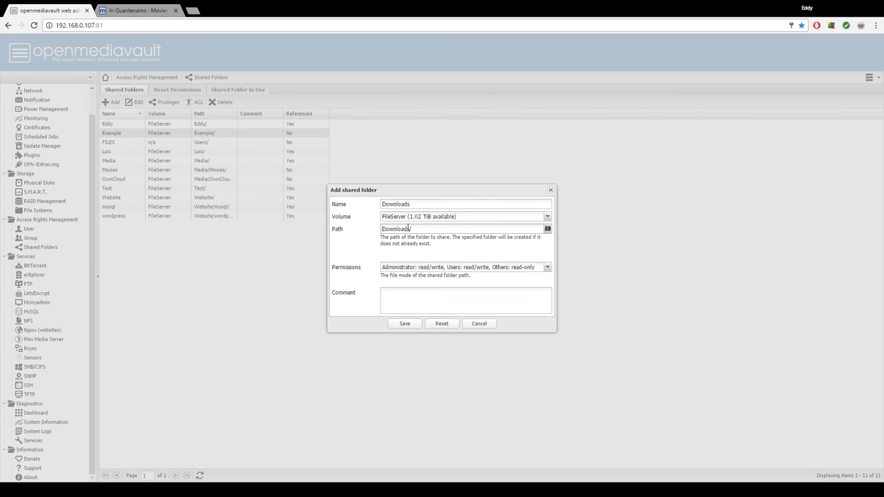
pyautogui.click(407, 229)
pyautogui.press('Home')
pyautogui.write('/Example/')
pyautogui.click(405, 324)
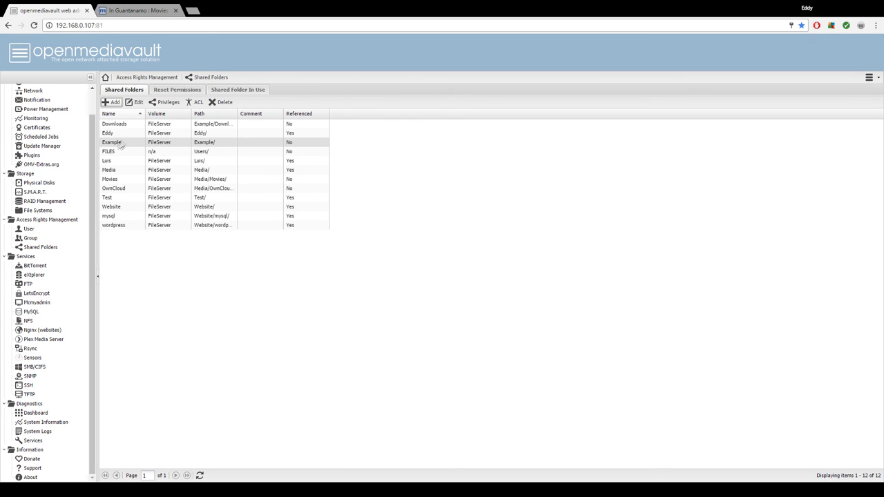
# - Apply an ACL to the Example shared folder giving the debian-transmission user and group read/write access, including files and subfolders
pyautogui.click(116, 144)
pyautogui.click(193, 103)
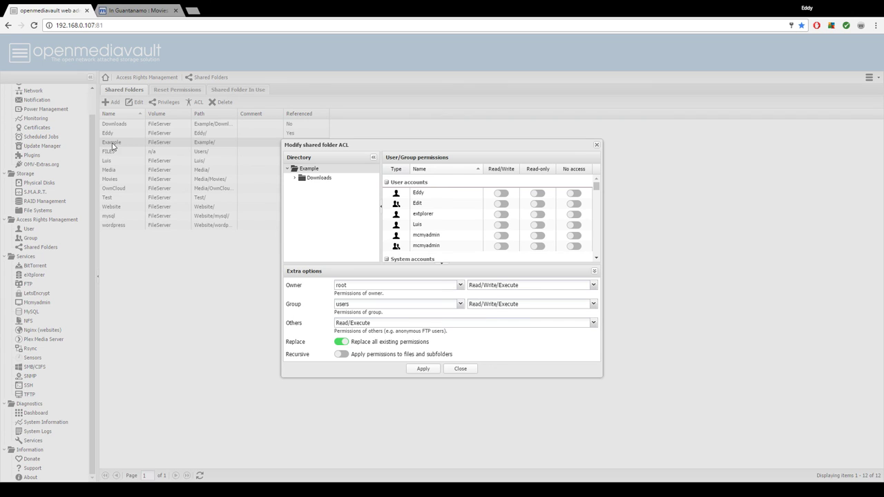
pyautogui.click(596, 186)
pyautogui.moveTo(596, 186); pyautogui.dragTo(596, 200)
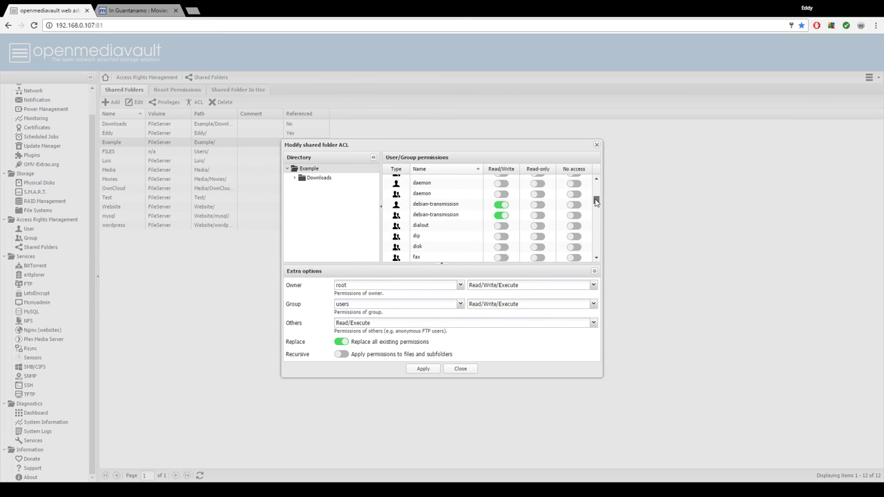
pyautogui.click(501, 214)
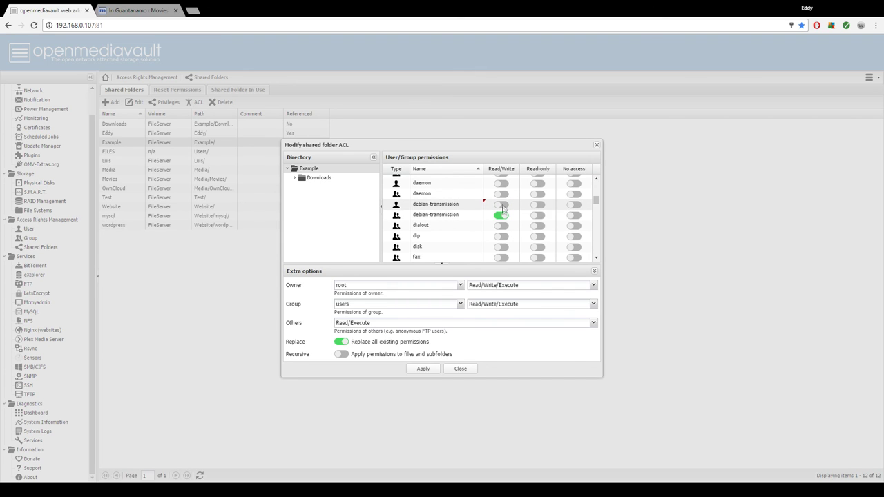
pyautogui.click(501, 204)
pyautogui.click(501, 215)
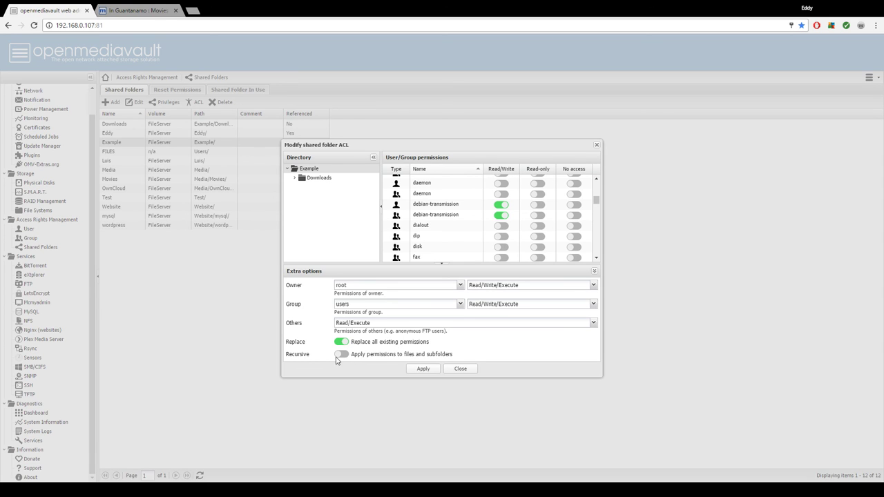
pyautogui.click(338, 354)
pyautogui.click(422, 370)
pyautogui.click(474, 372)
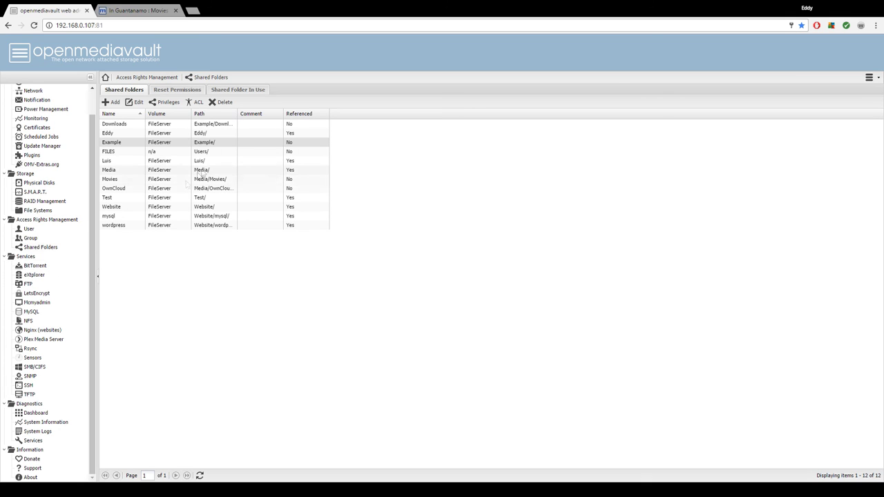
# - Set the BitTorrent service's download shared folder to Example on FileServer
pyautogui.click(43, 268)
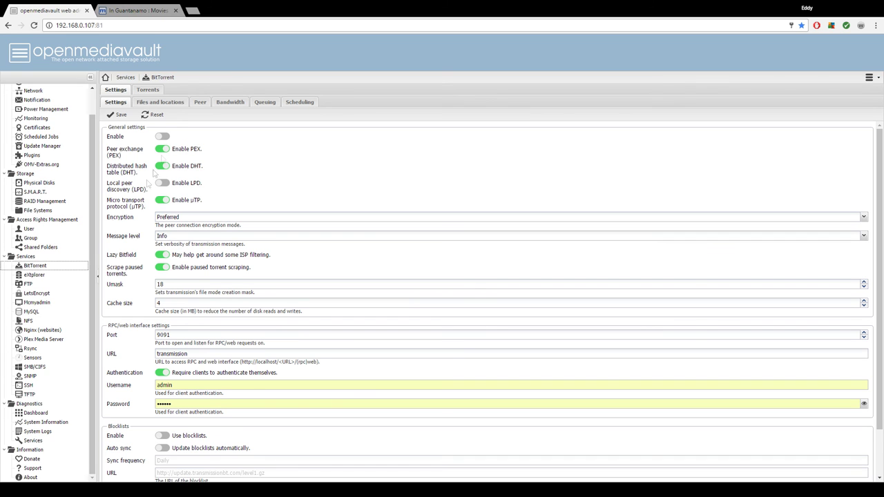
pyautogui.click(161, 102)
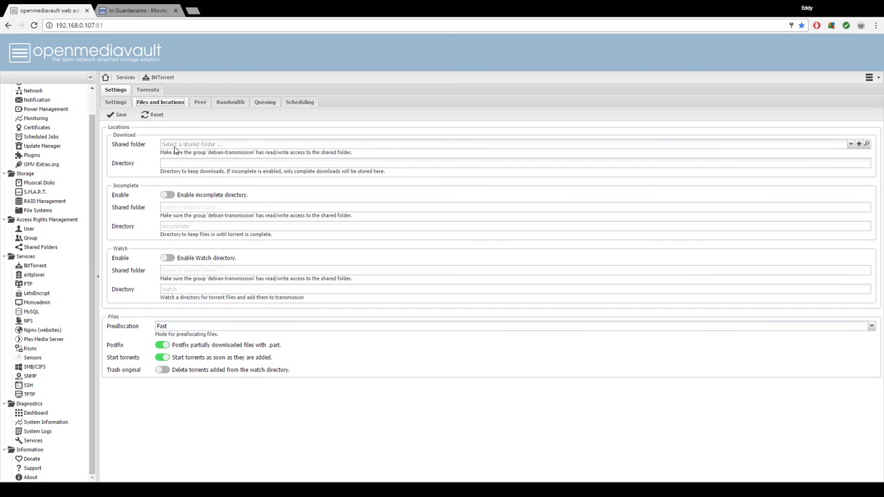
pyautogui.click(175, 147)
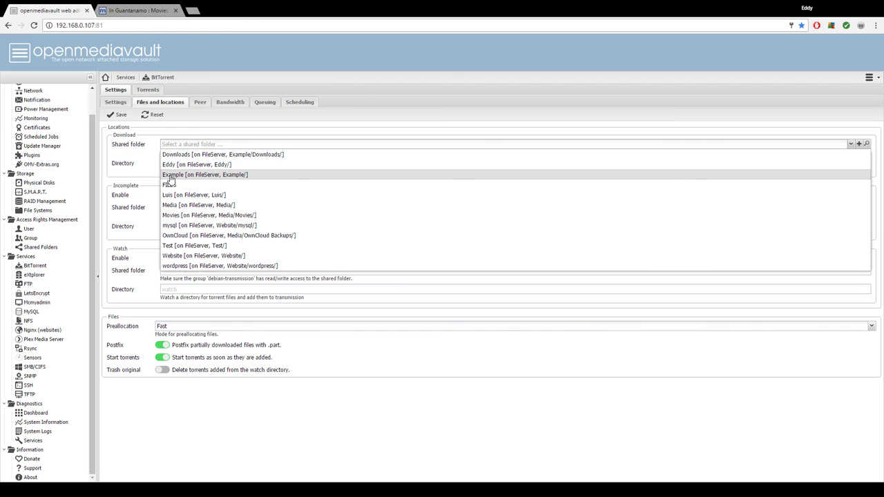
pyautogui.click(170, 177)
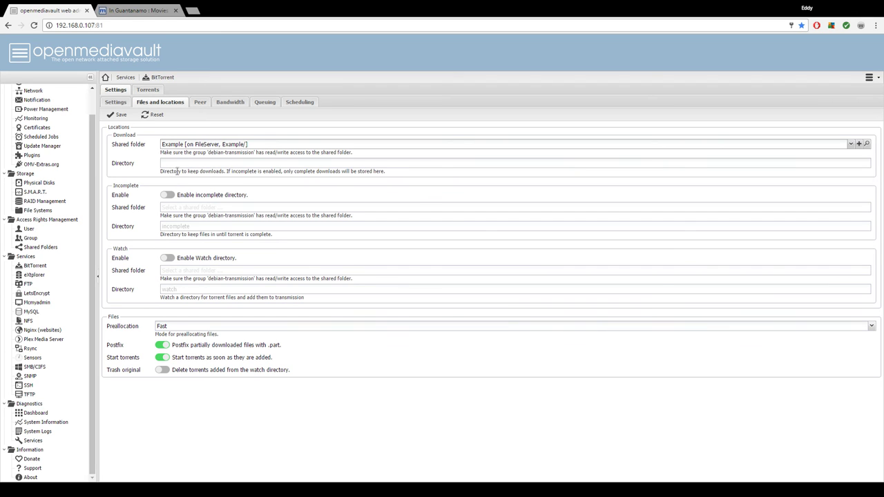
# - Set the download directory to /Downloads within the Example shared folder, then save and apply the configuration
pyautogui.click(182, 163)
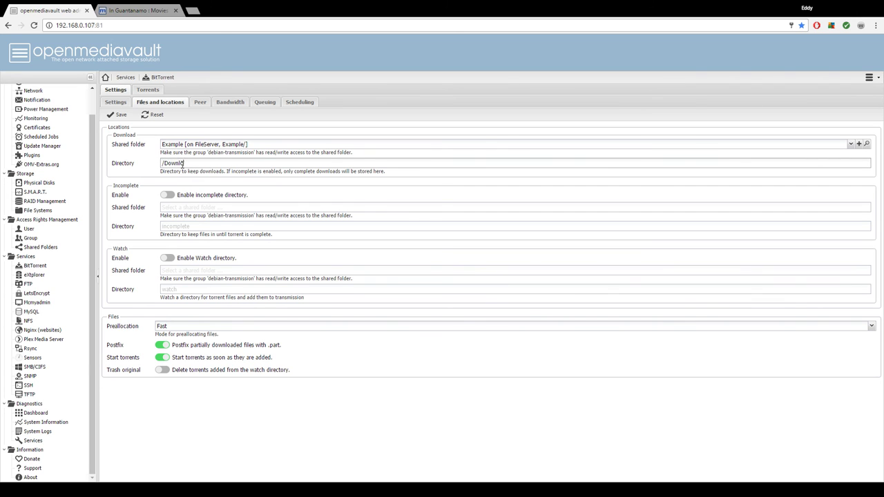
pyautogui.click(121, 116)
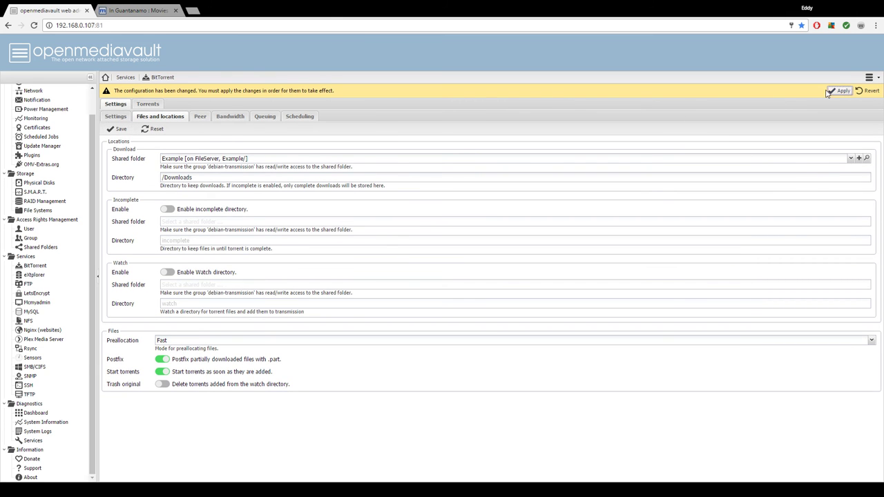
pyautogui.click(838, 91)
pyautogui.click(424, 276)
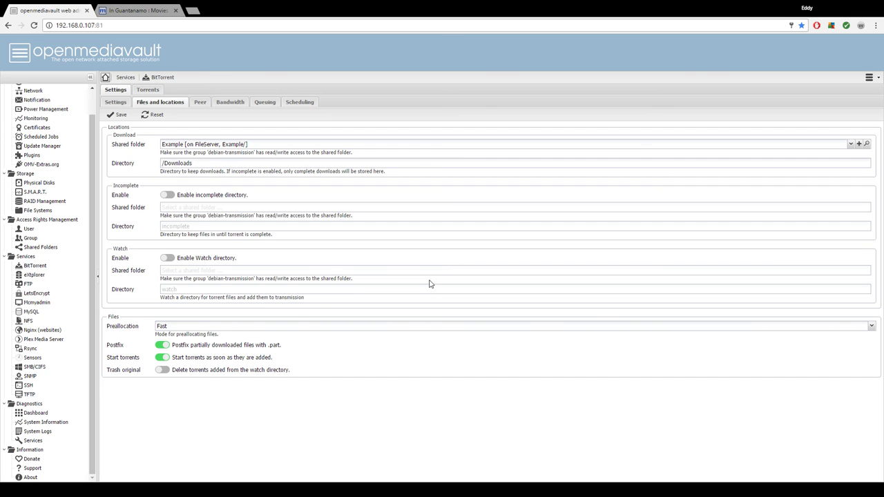
# - Enable the BitTorrent service in its general settings, then save and apply the configuration
pyautogui.click(115, 102)
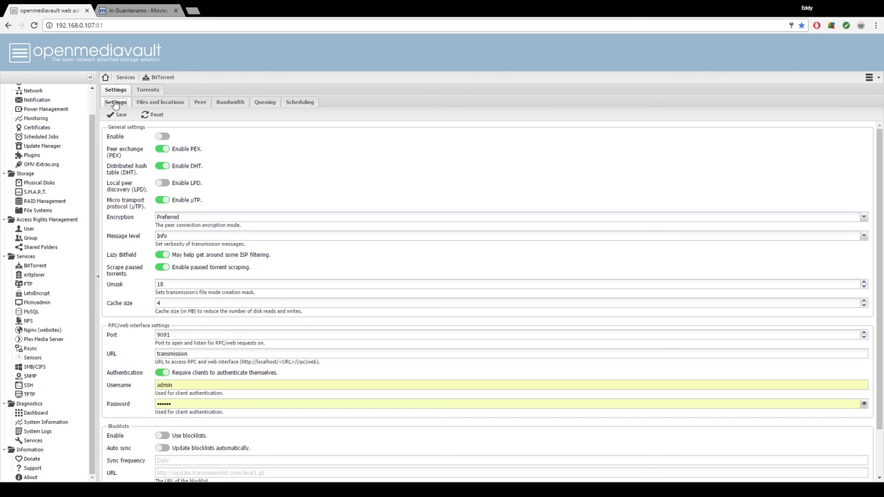
pyautogui.click(160, 137)
pyautogui.click(121, 115)
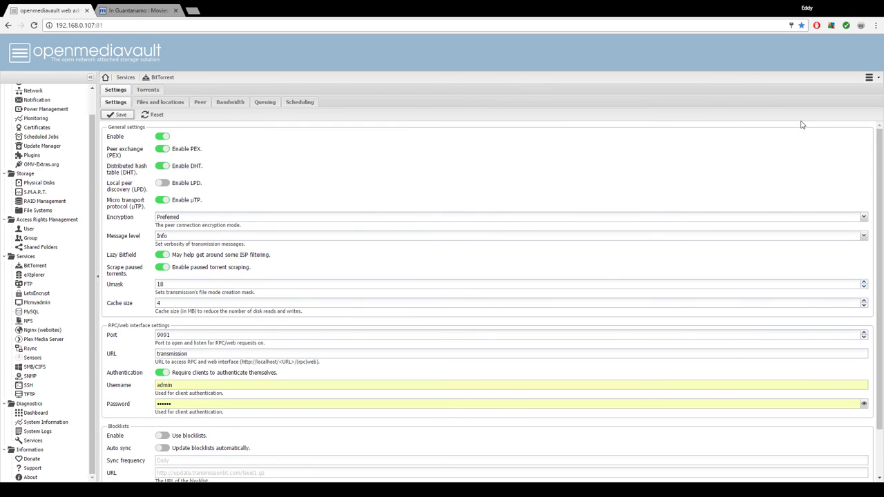
pyautogui.click(835, 91)
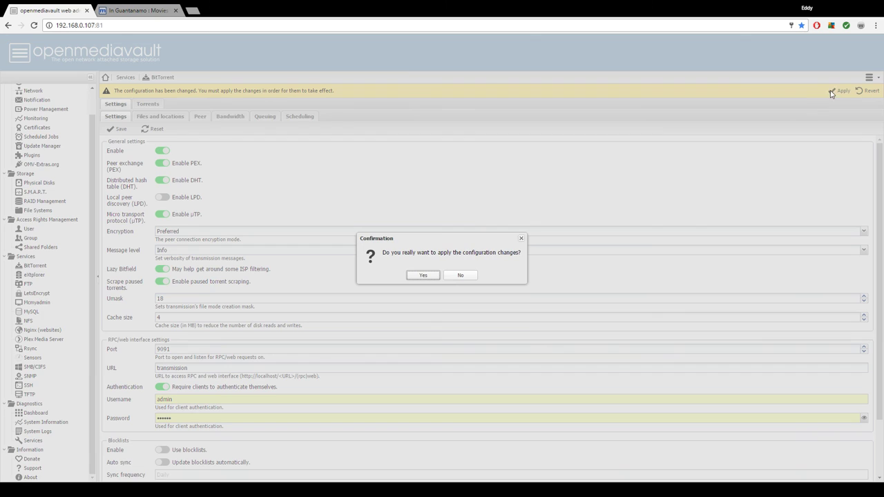
pyautogui.click(434, 275)
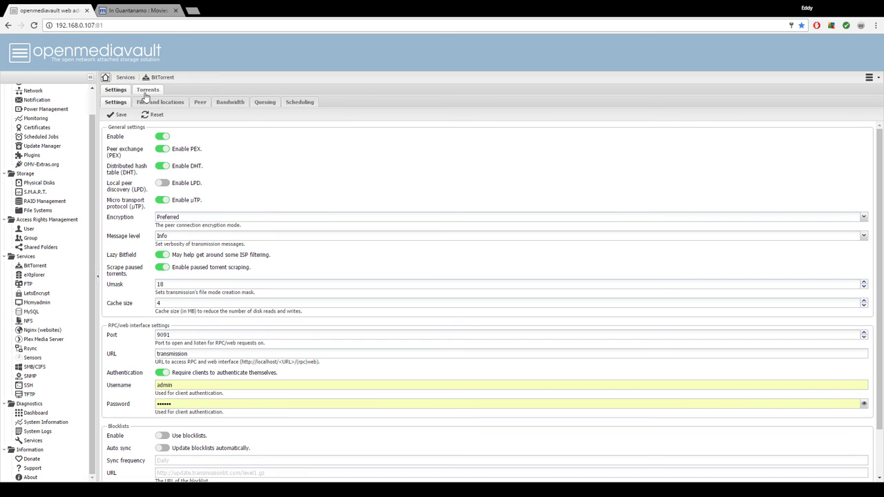
# - Look over the torrent list and the two ways of adding a torrent, by URL and by file upload
pyautogui.click(143, 91)
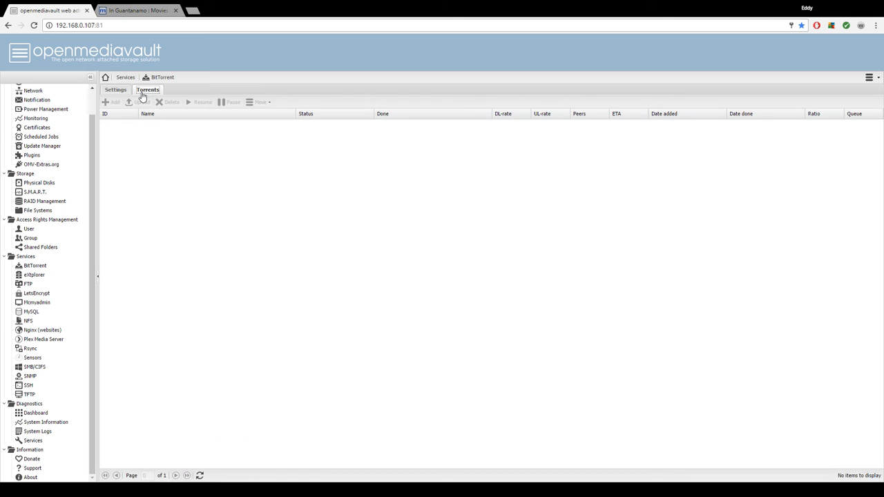
pyautogui.click(120, 93)
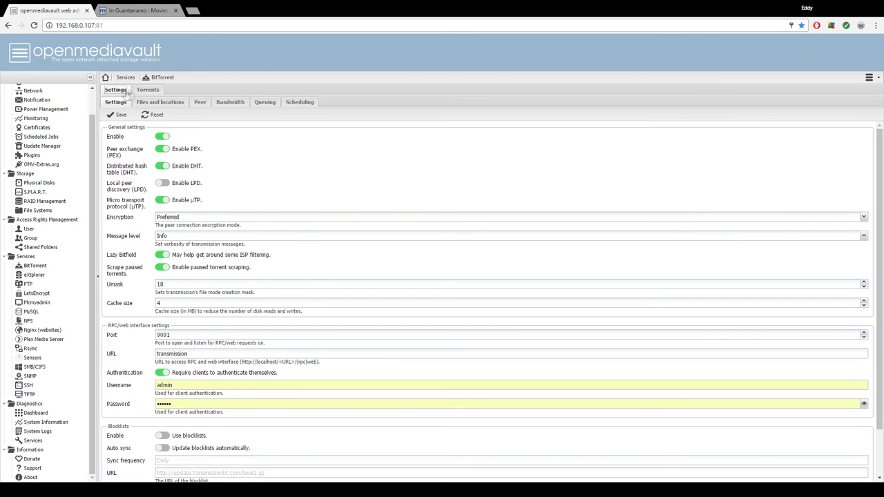
pyautogui.click(143, 90)
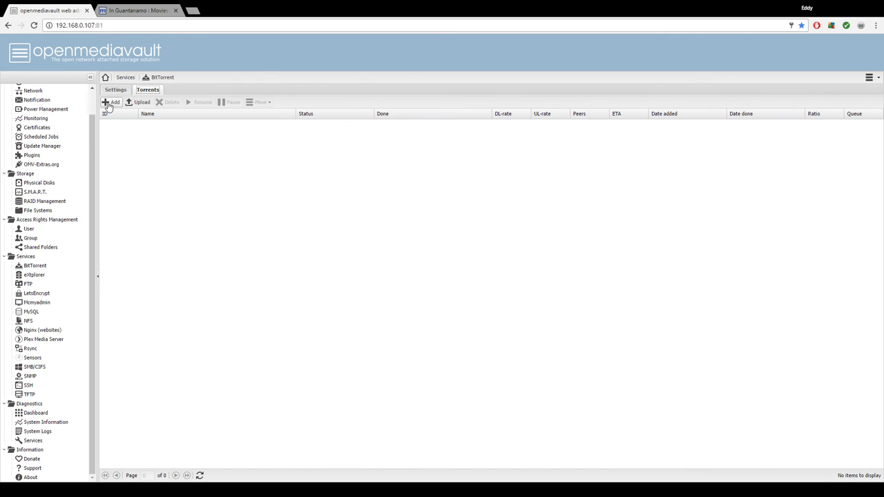
pyautogui.click(109, 103)
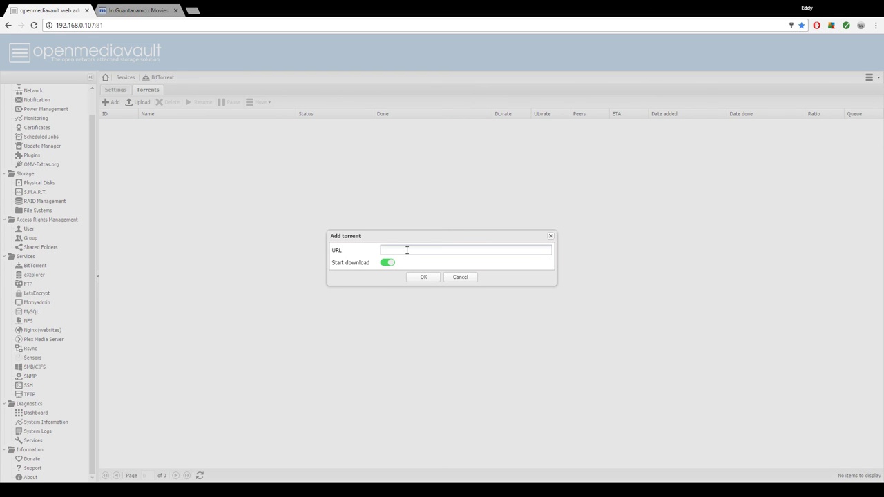
pyautogui.click(466, 280)
pyautogui.click(141, 104)
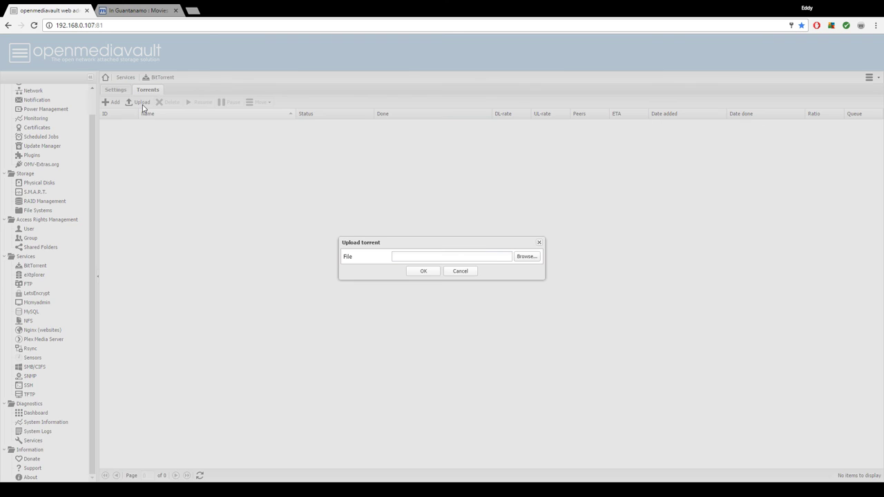
pyautogui.click(460, 274)
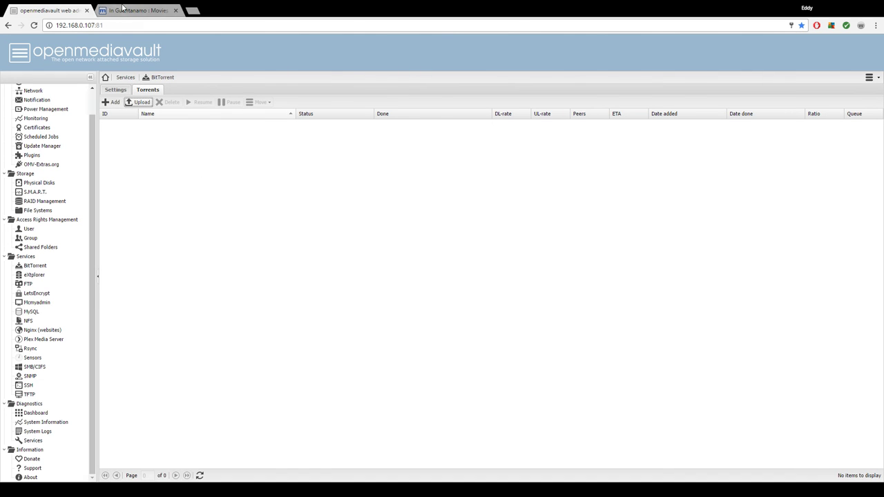
# - Add the In Guantanamo torrent to BitTorrent using its magnet link from the Mininova page, with the download starting immediately
pyautogui.click(123, 8)
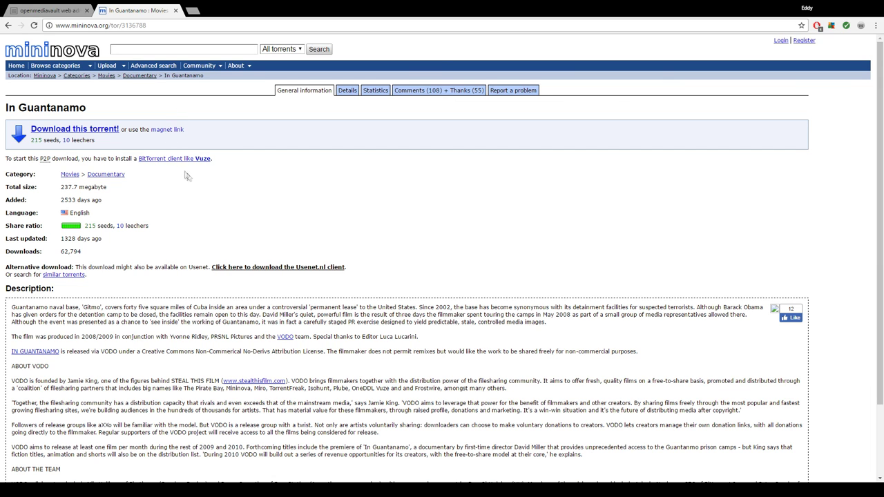
pyautogui.click(50, 9)
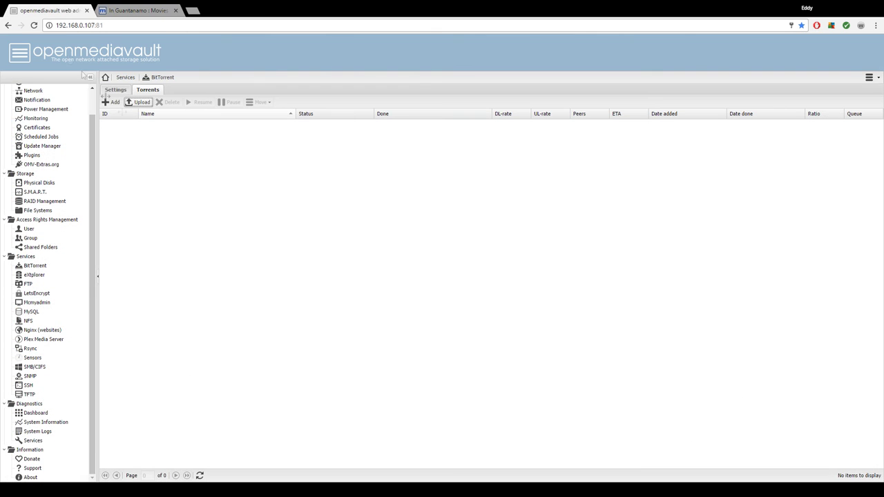
pyautogui.click(113, 103)
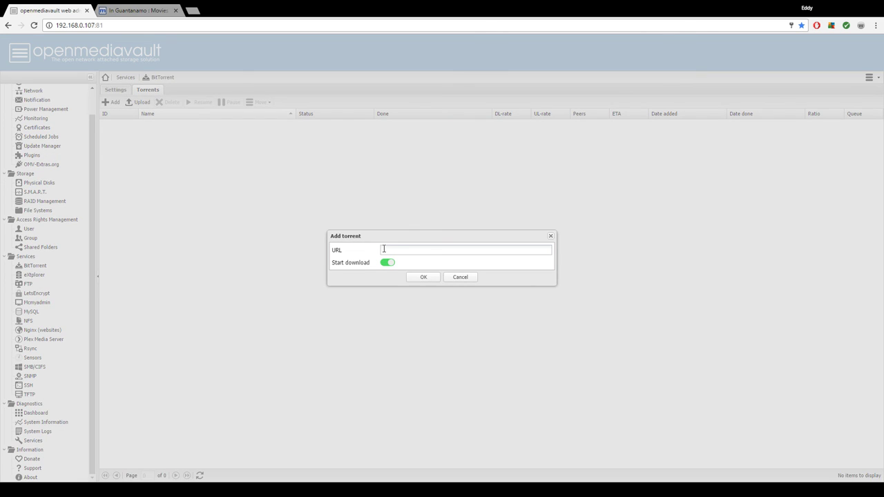
pyautogui.hotkey('ctrl', 'v')
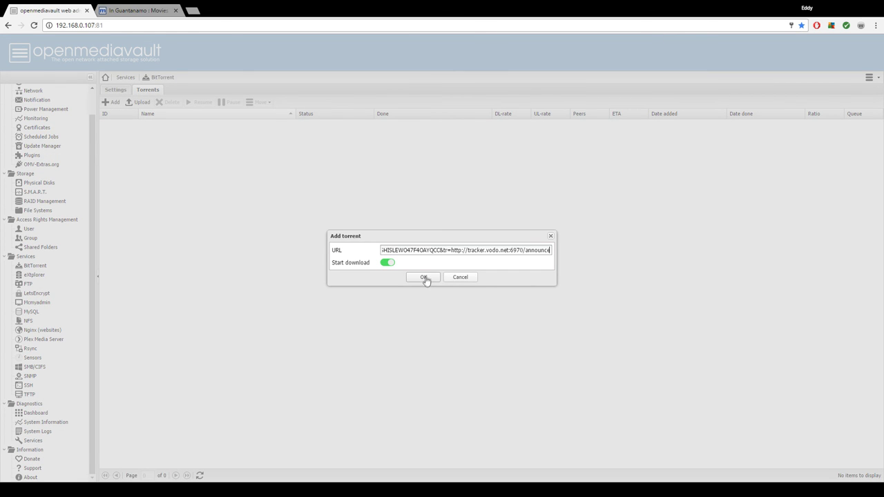
pyautogui.click(425, 278)
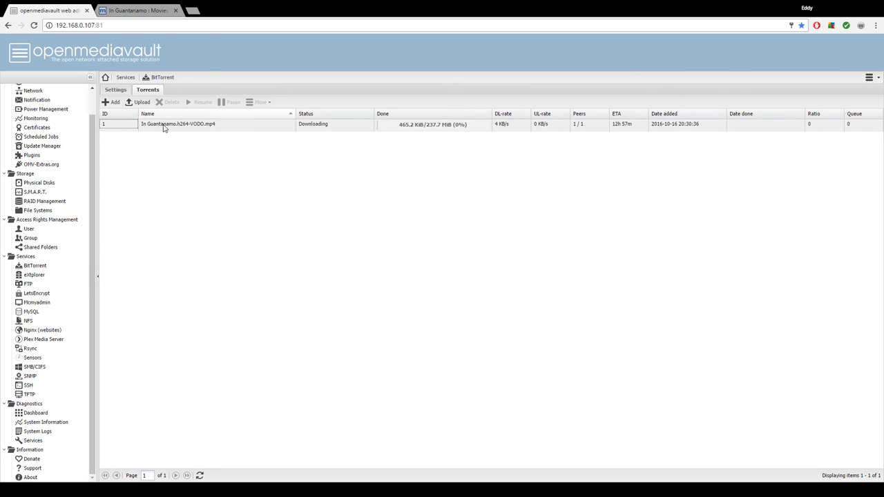
pyautogui.click(122, 90)
pyautogui.click(146, 90)
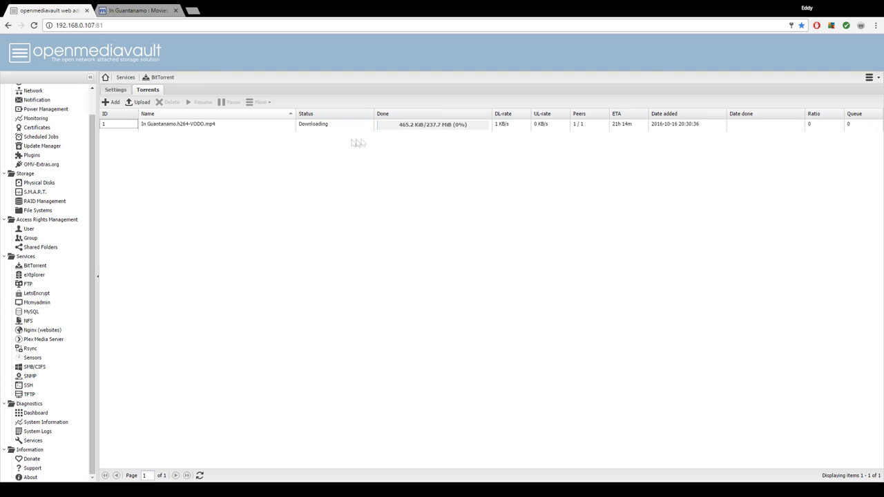
pyautogui.scroll(2, 90, 196)
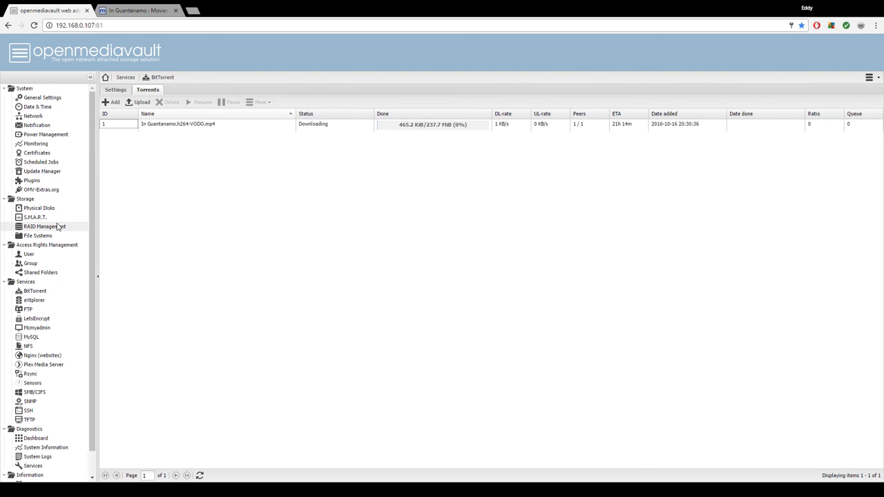